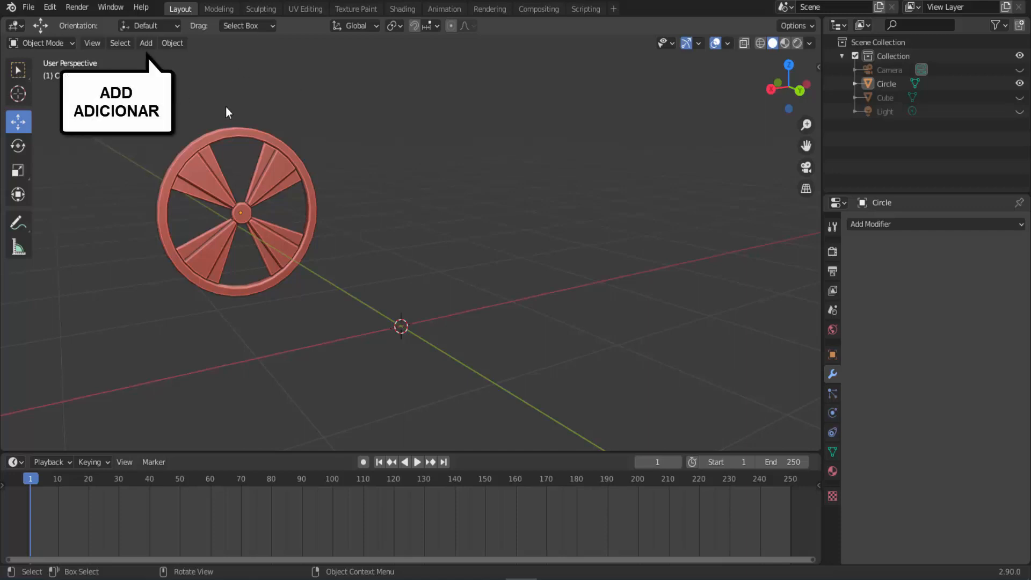
# Step: Add a cube mesh at the world origin with a size of 0.16 m
pyautogui.click(152, 42)
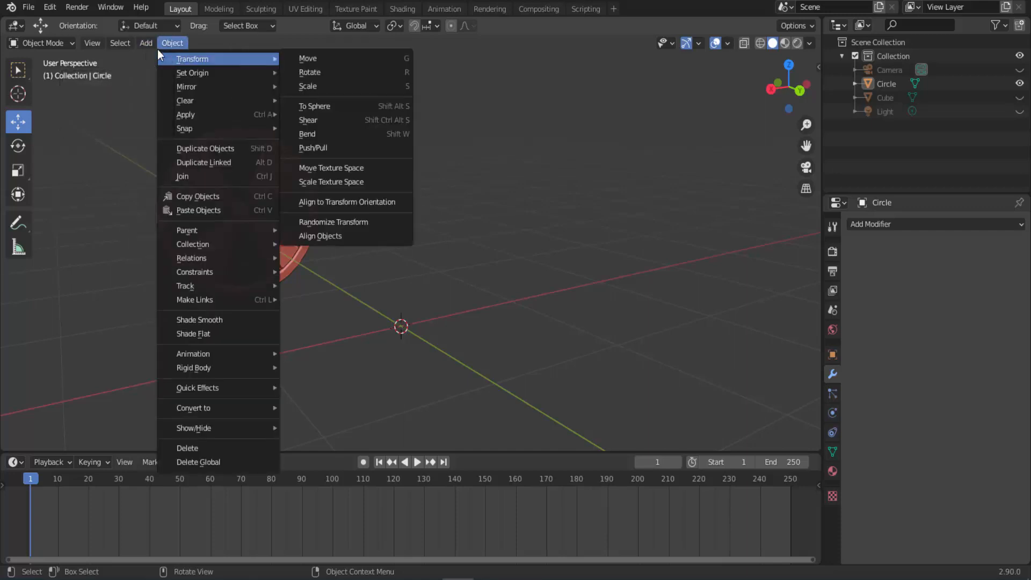
pyautogui.moveTo(188, 57)
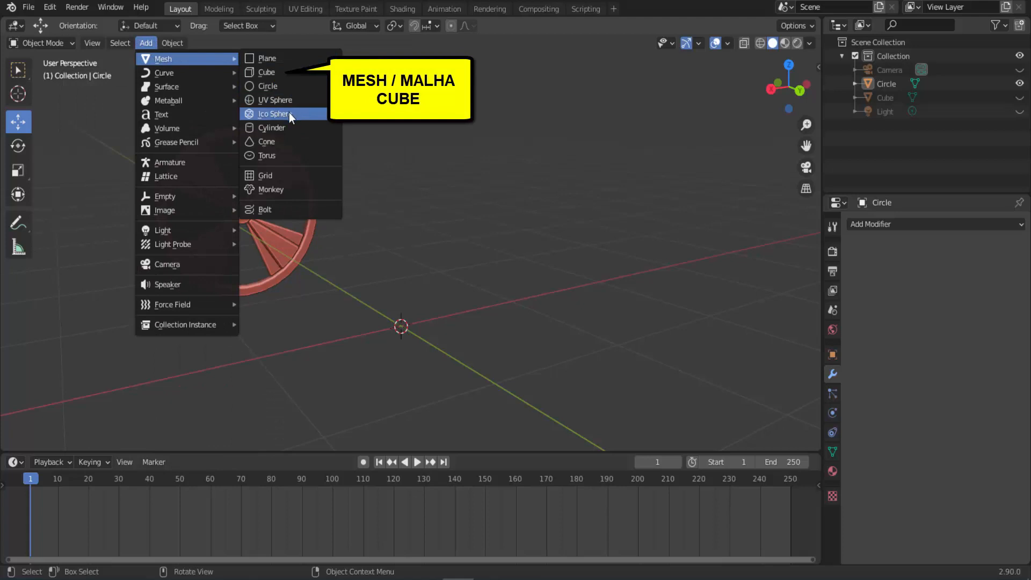
pyautogui.click(268, 72)
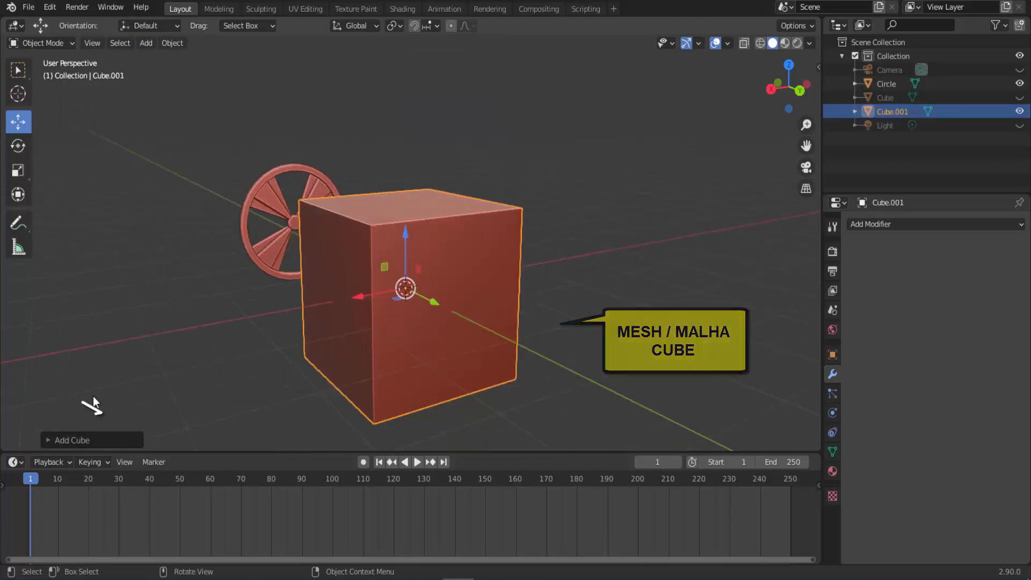
pyautogui.click(49, 440)
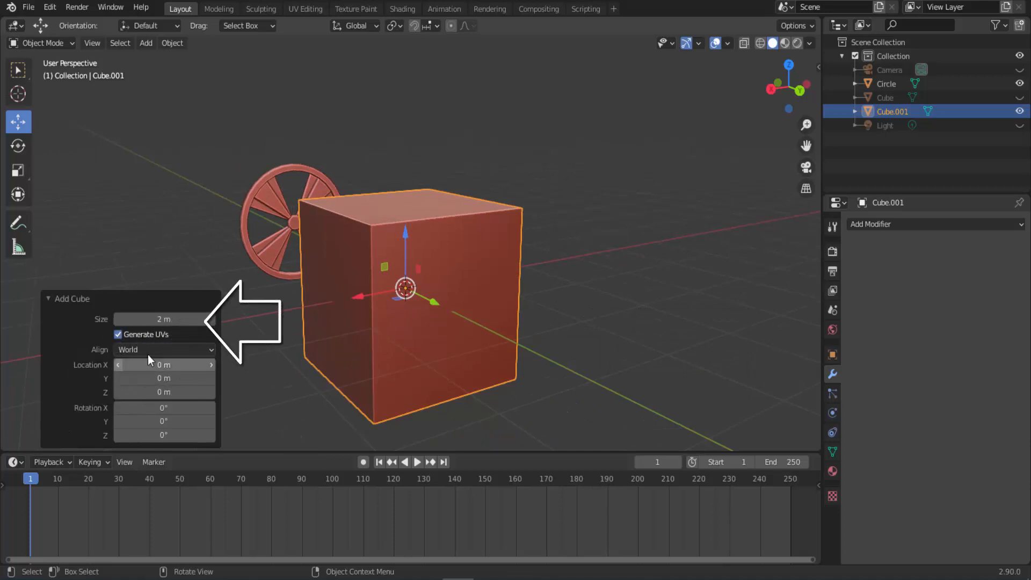
pyautogui.moveTo(187, 318); pyautogui.dragTo(97, 318)
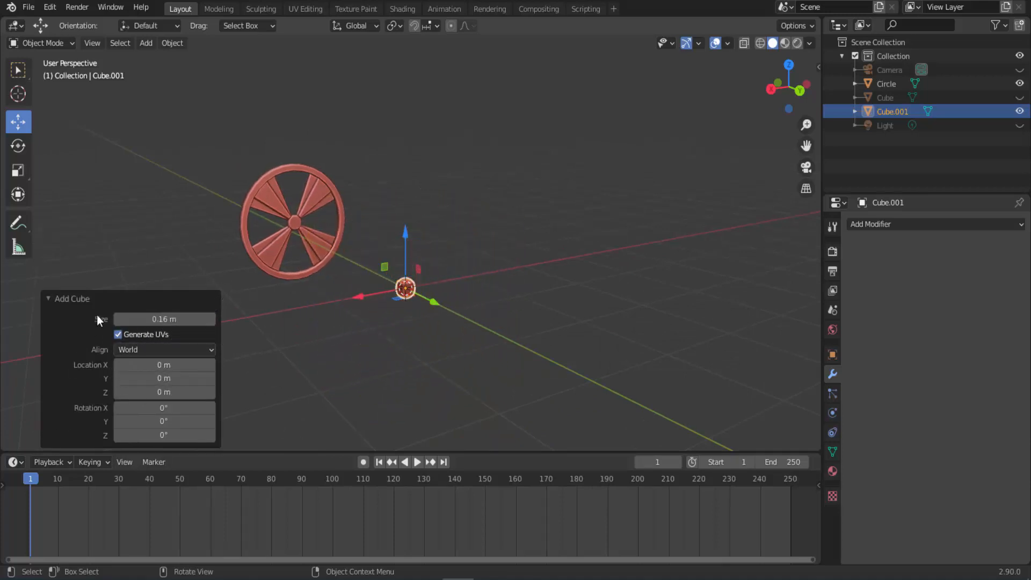
pyautogui.click(51, 298)
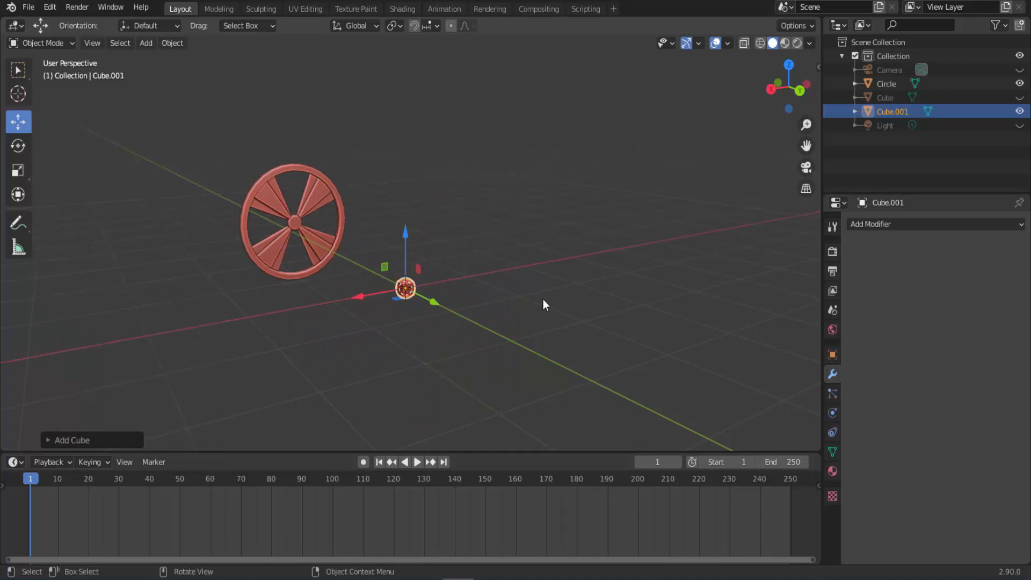
# Step: Scale the small cube into a thin vertical bar about 0.07 m wide and 1.88 m tall, and raise its base to the world origin
pyautogui.press('s')
pyautogui.press('z')
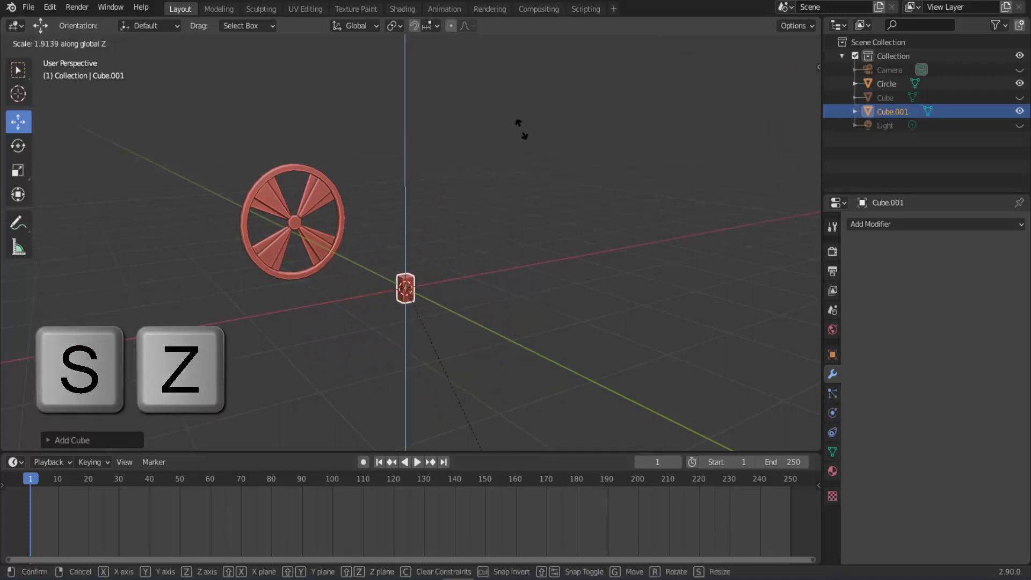
pyautogui.click(559, 365)
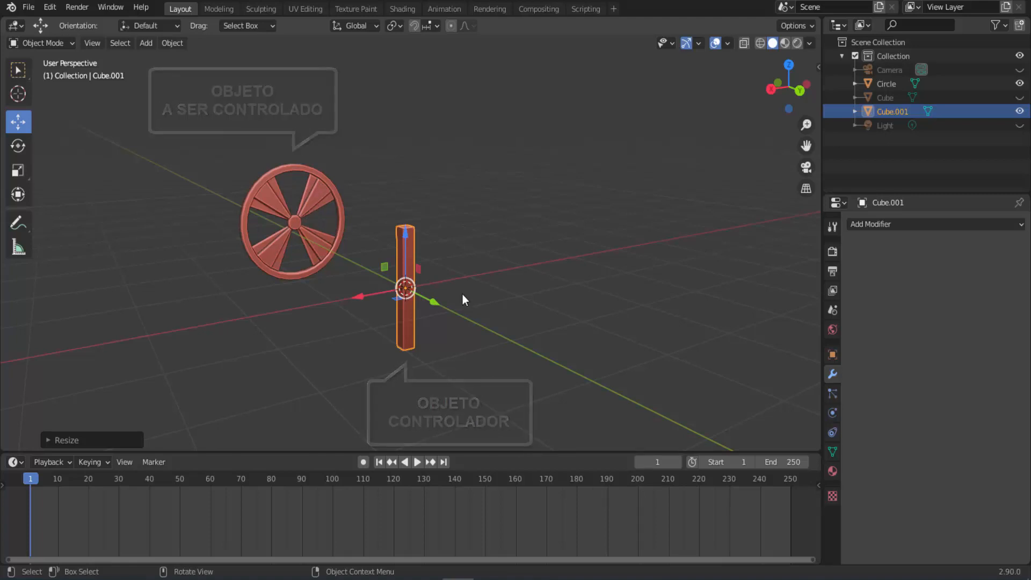
pyautogui.press('s')
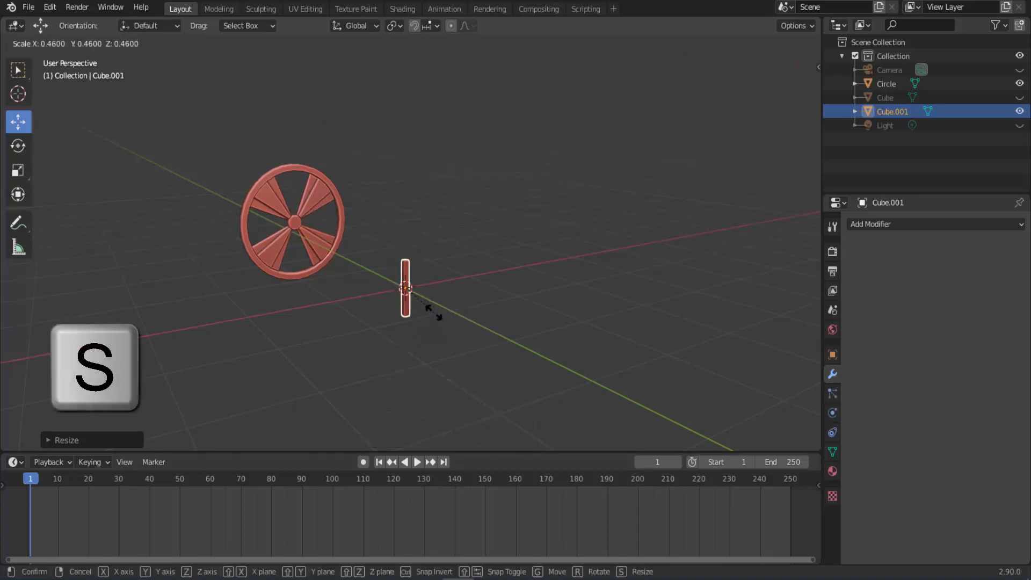
pyautogui.click(434, 314)
pyautogui.press('s')
pyautogui.press('z')
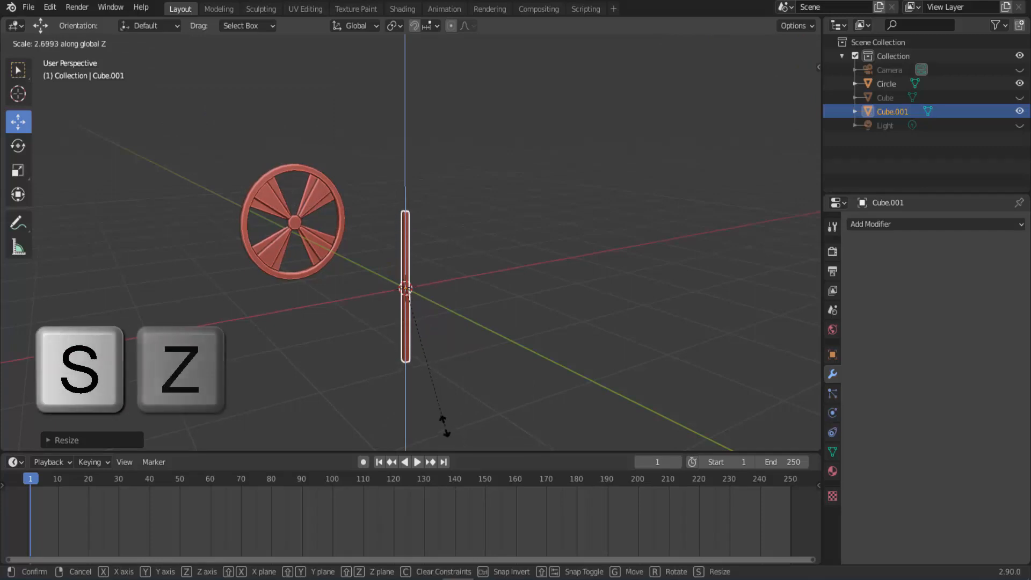
pyautogui.click(444, 429)
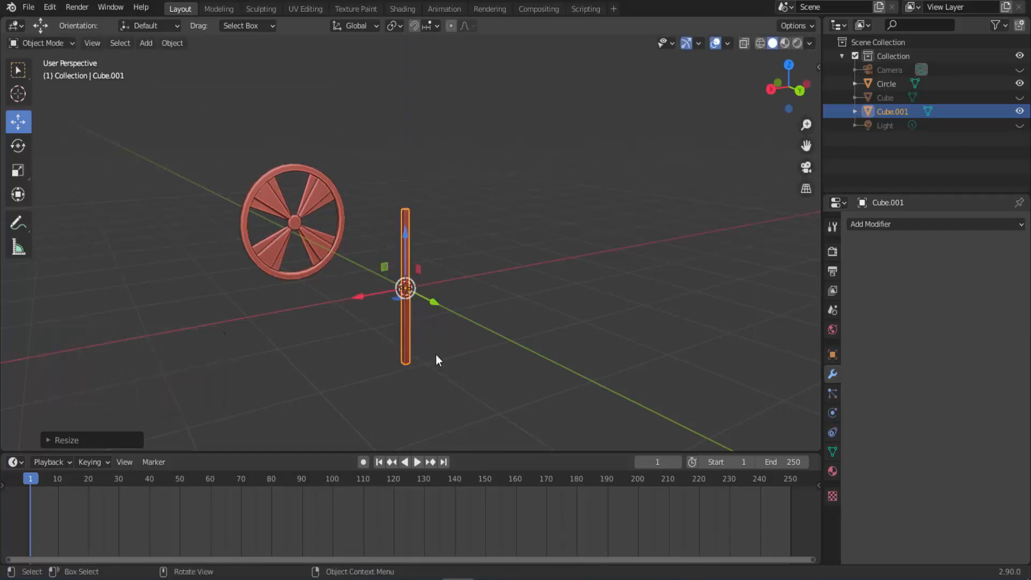
pyautogui.moveTo(405, 237); pyautogui.dragTo(408, 150)
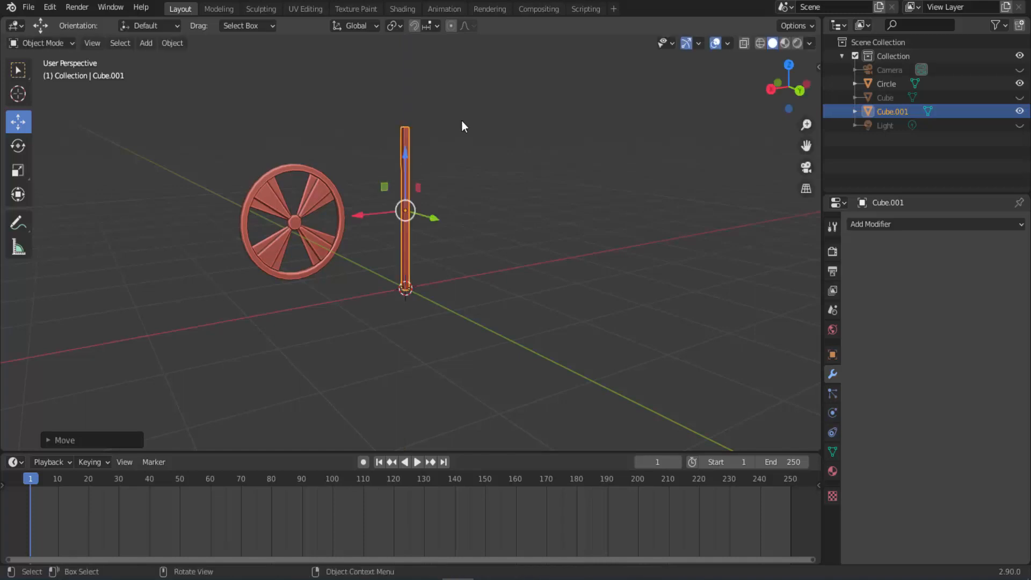
# Step: Move only the bar's origin down to its base using the Affect Only Origins option, and disable that option again
pyautogui.scroll(-1, 463, 126)
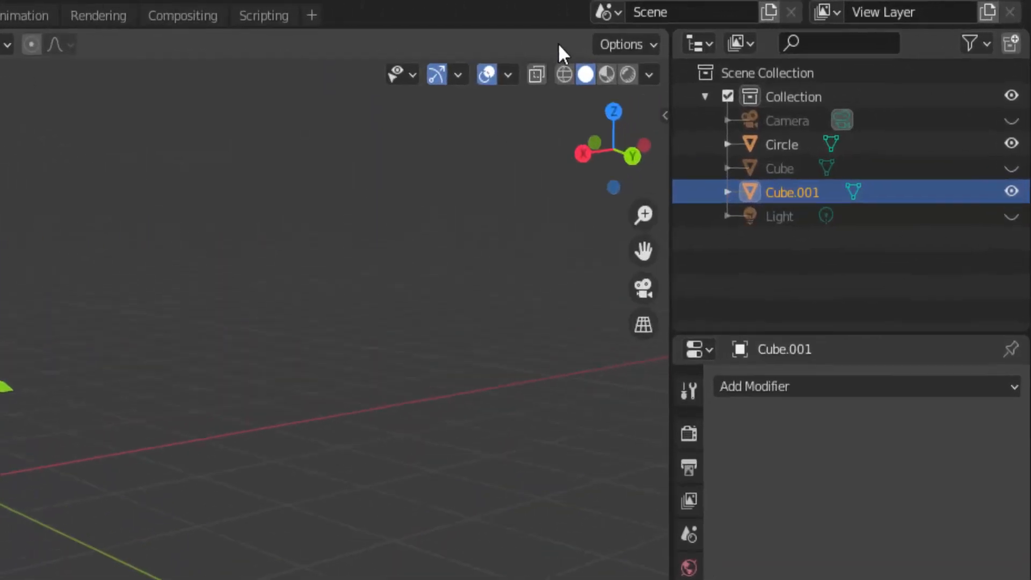
pyautogui.click(648, 46)
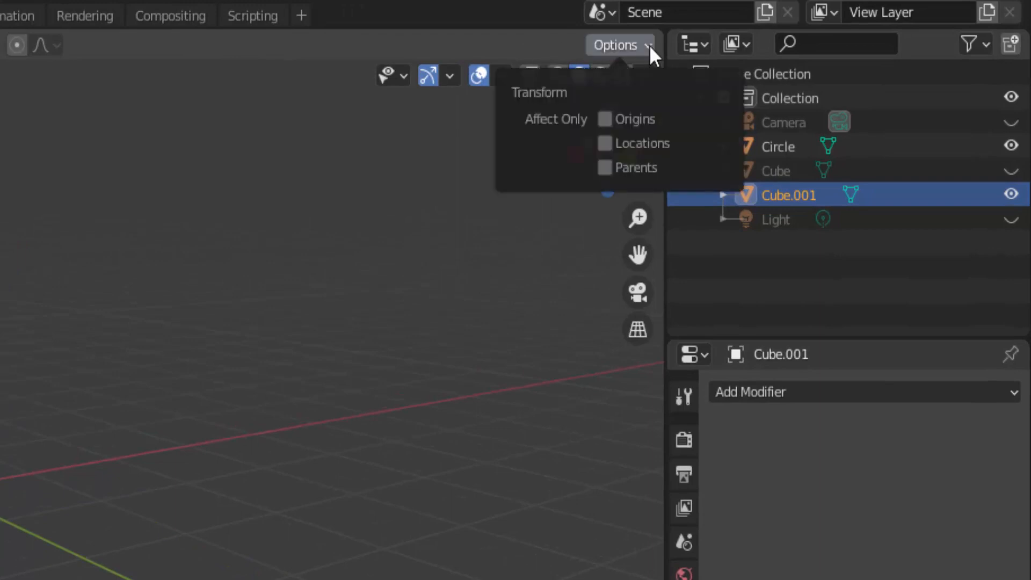
pyautogui.click(606, 120)
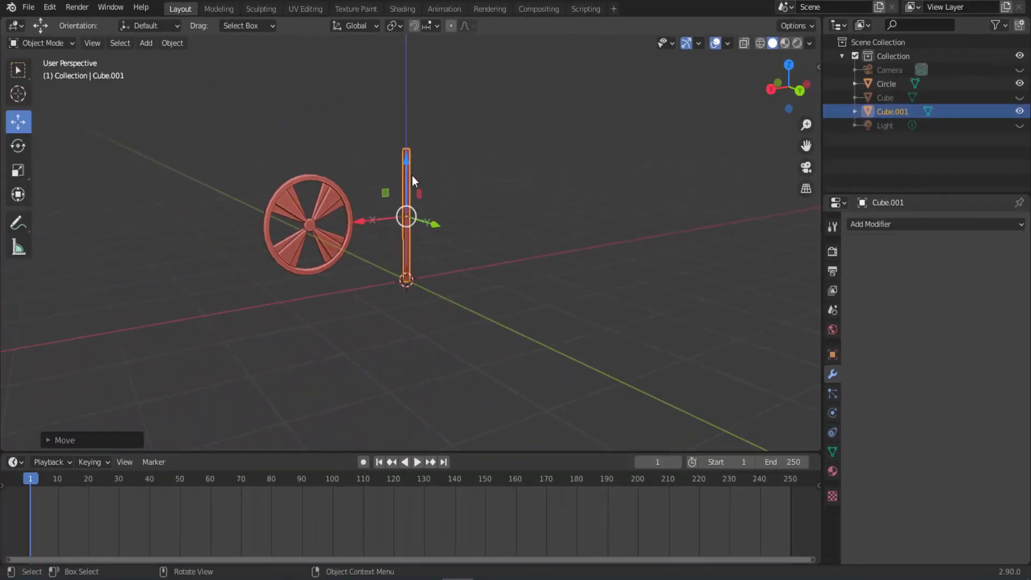
pyautogui.moveTo(409, 157); pyautogui.dragTo(404, 220)
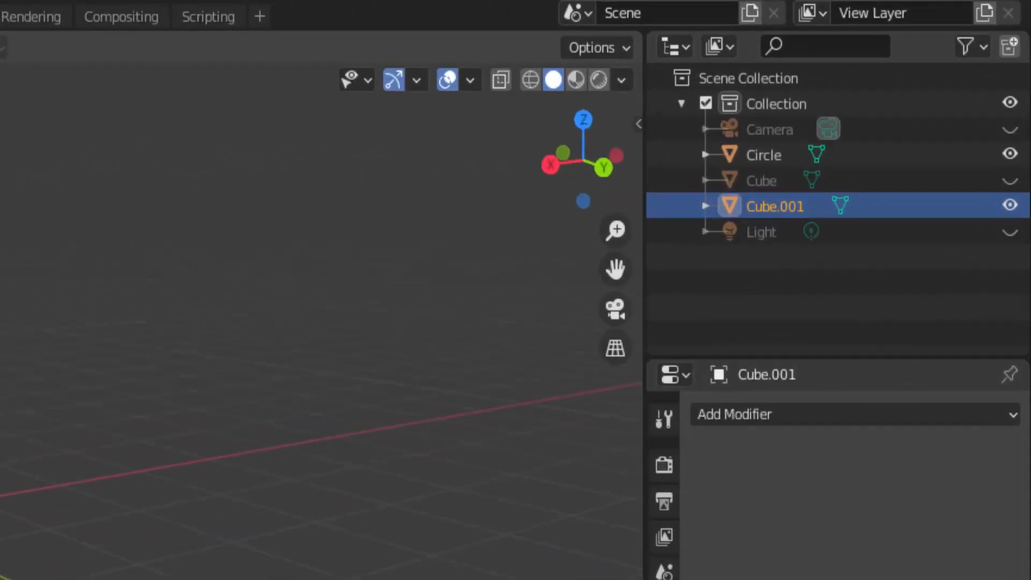
pyautogui.click(629, 47)
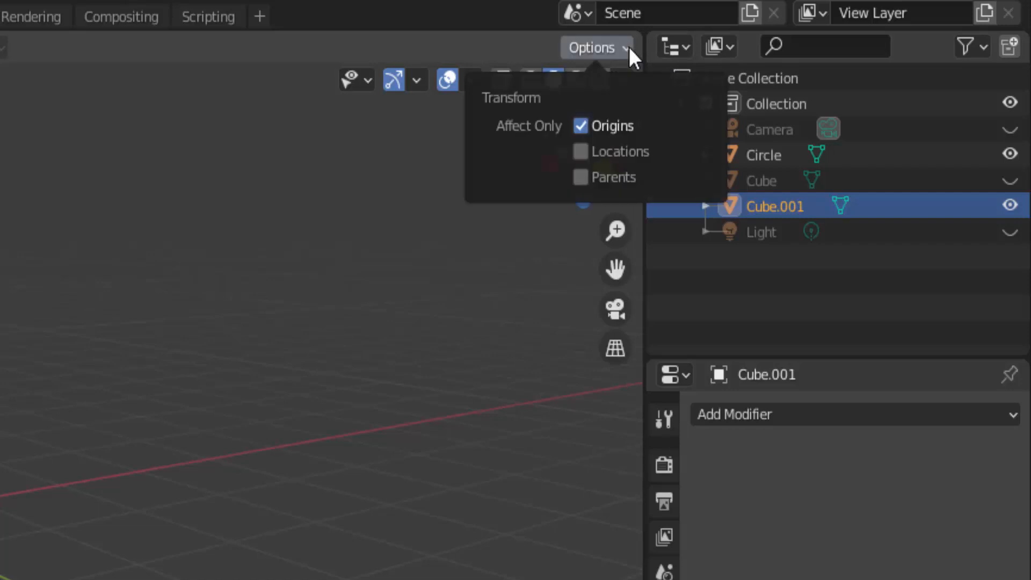
pyautogui.click(586, 123)
# Step: Add a driver to the wheel's Y rotation, keeping the Scripted Expression type
pyautogui.click(333, 226)
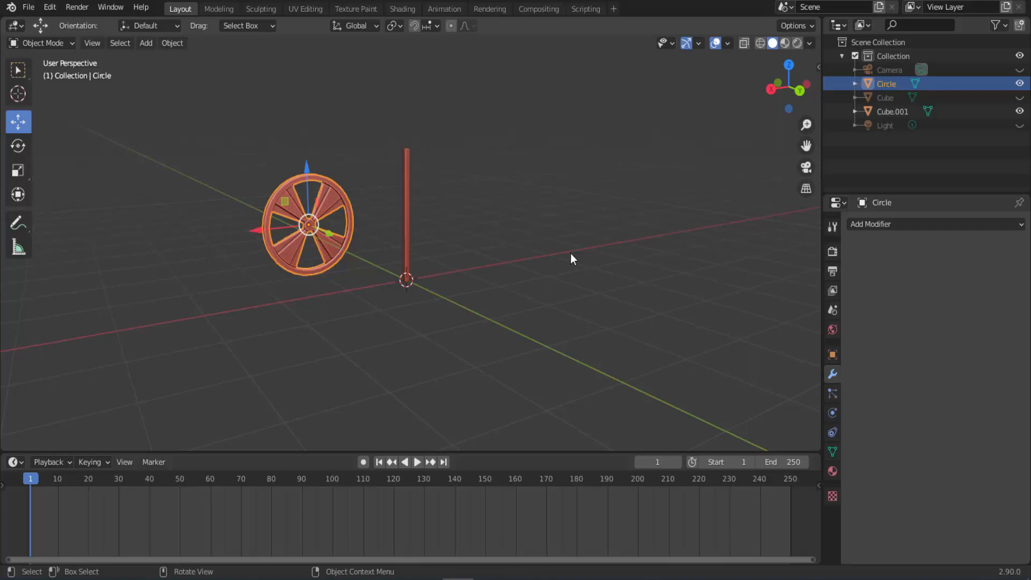
pyautogui.press('n')
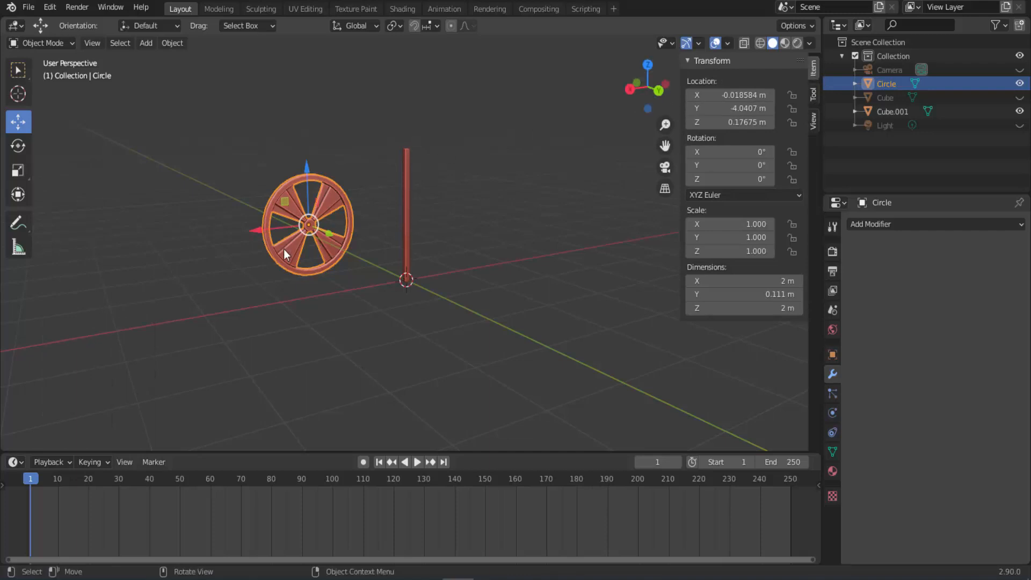
pyautogui.scroll(3, 283, 257)
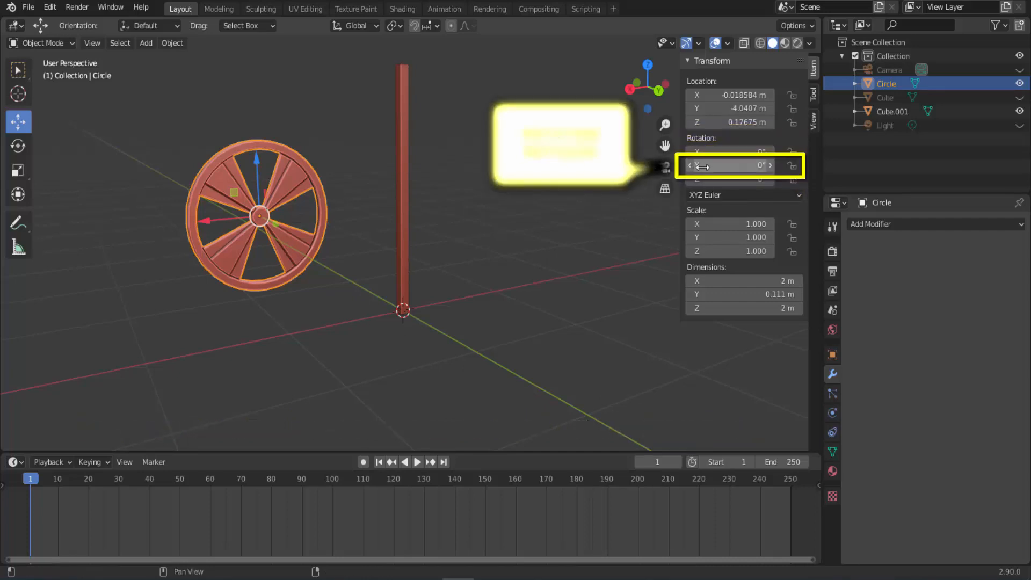
pyautogui.rightClick(732, 167)
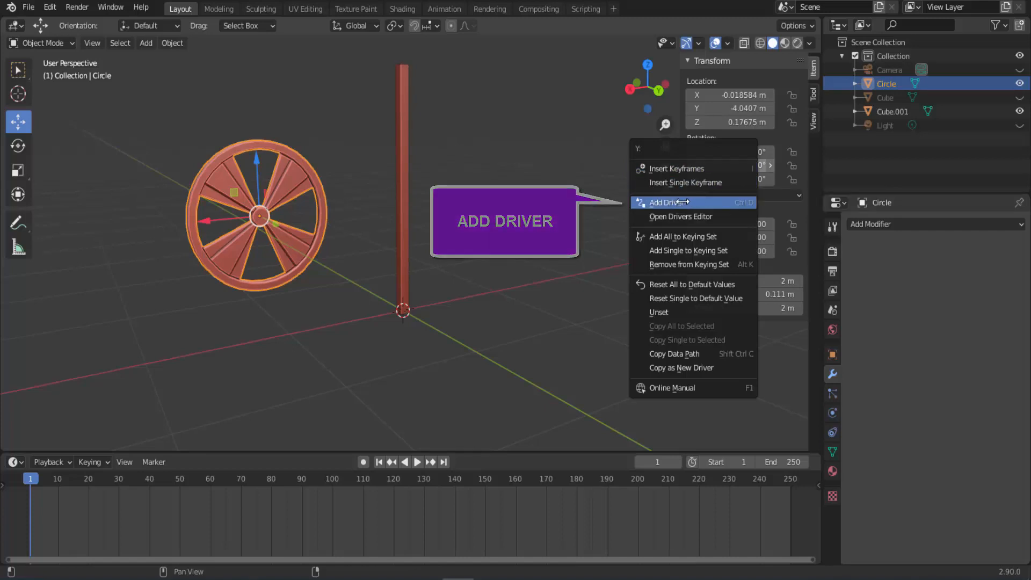
pyautogui.click(667, 202)
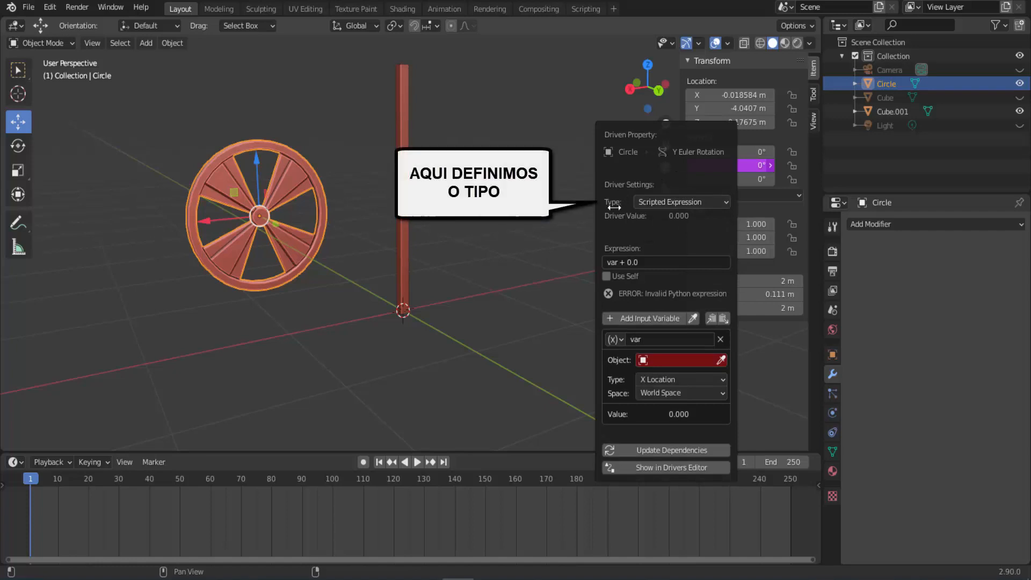
pyautogui.click(727, 201)
pyautogui.click(727, 201)
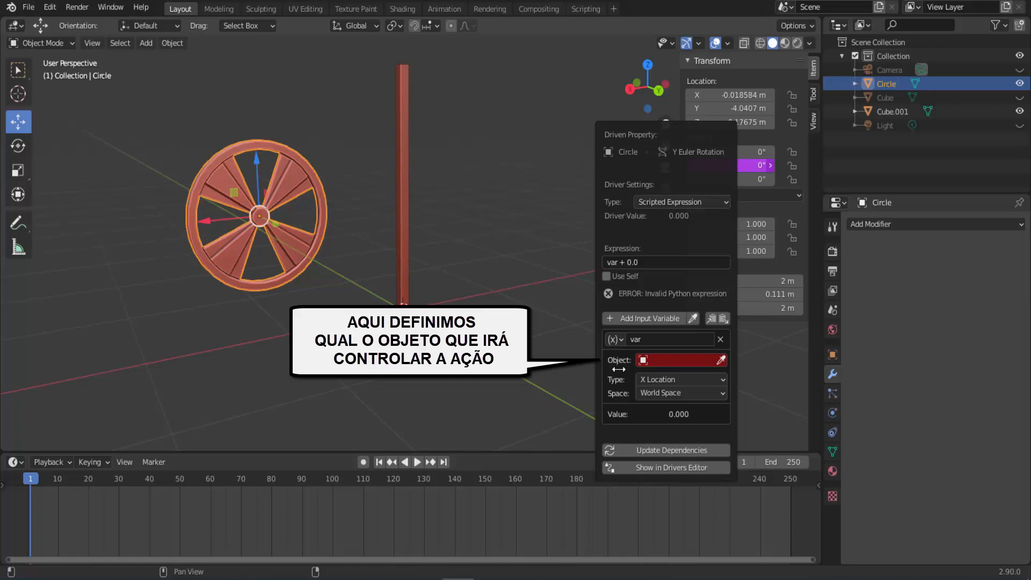
# Step: Set the driver variable's object to Cube.001 and its type to X Rotation
pyautogui.click(659, 366)
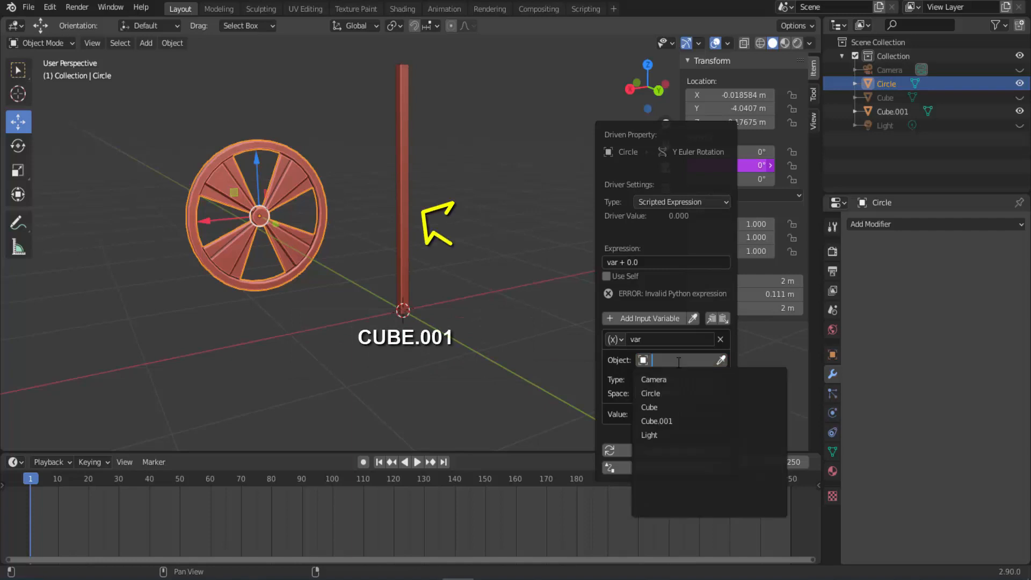
pyautogui.click(672, 421)
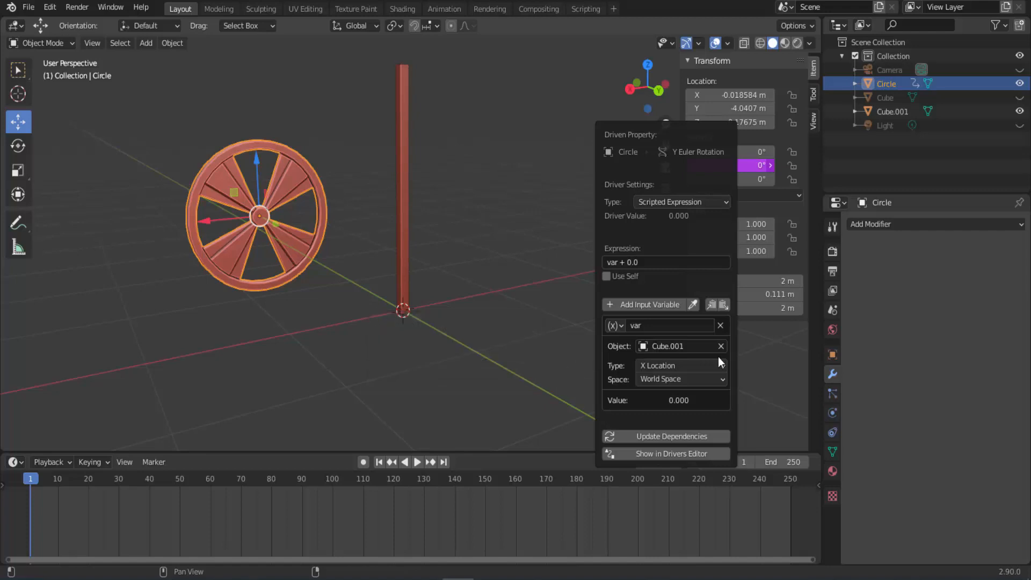
pyautogui.click(724, 367)
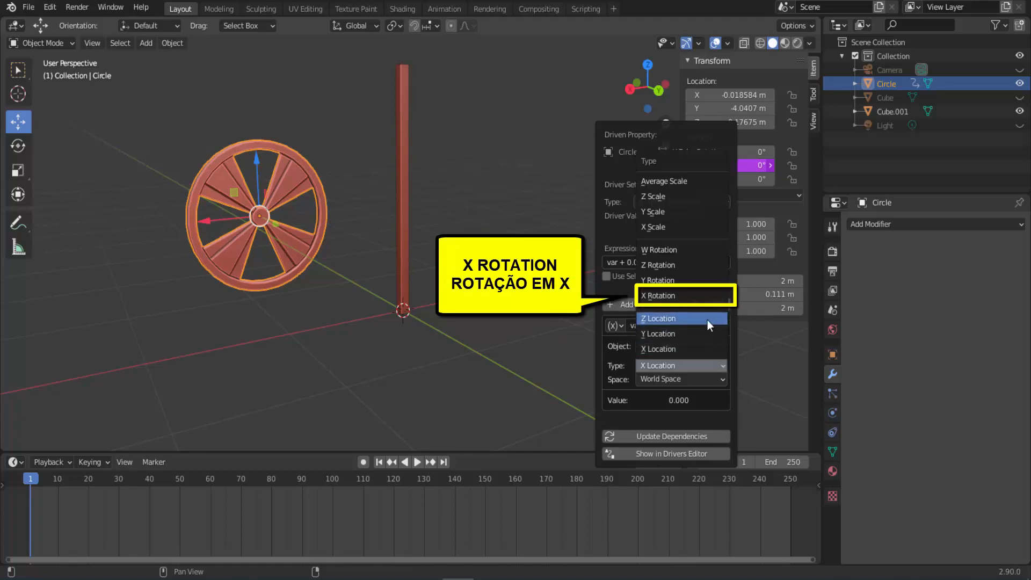
pyautogui.click(676, 295)
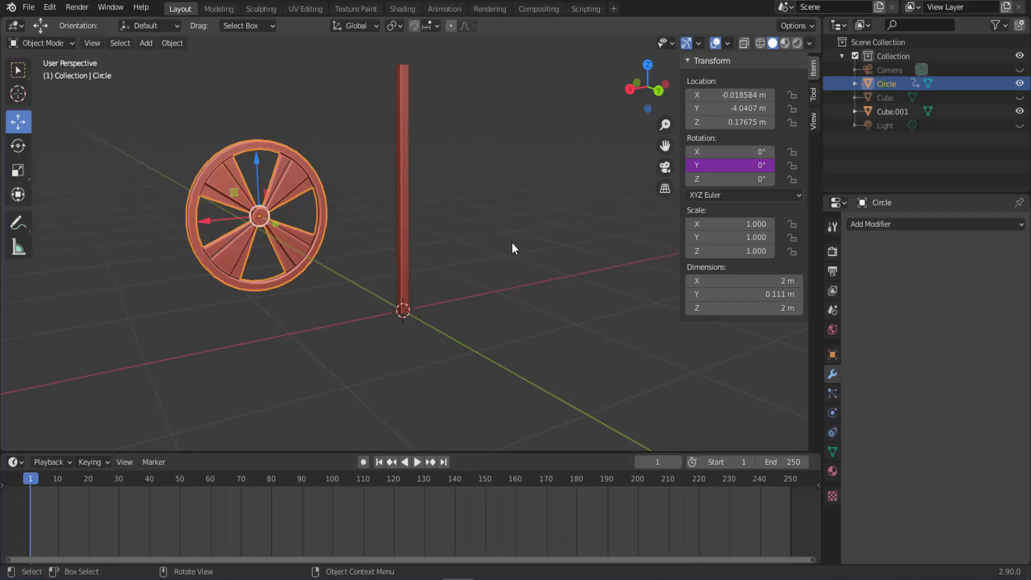
# Step: Test the driver by rotating the bar about the Y axis and about the X axis, undoing each rotation
pyautogui.click(404, 98)
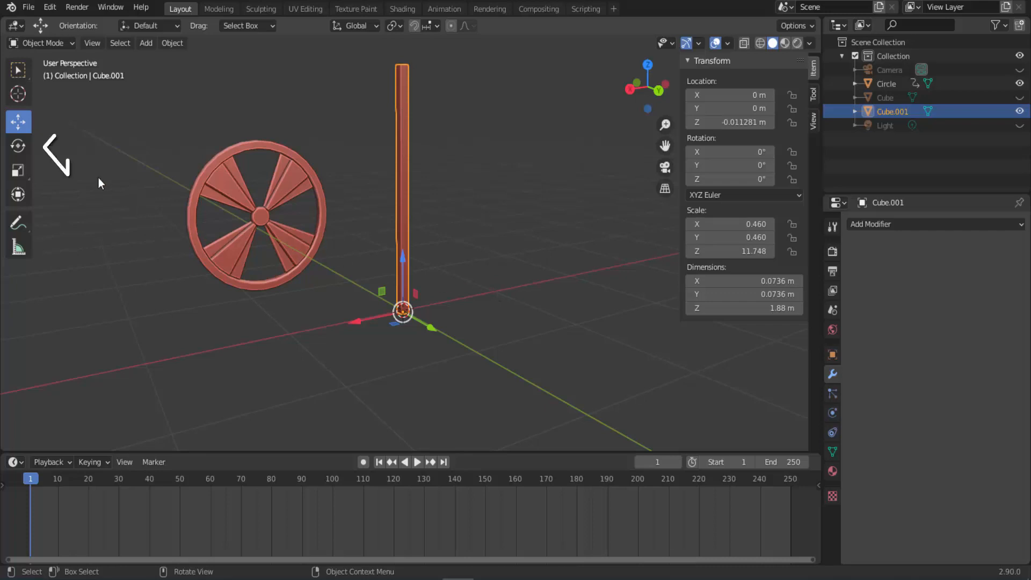
pyautogui.click(24, 148)
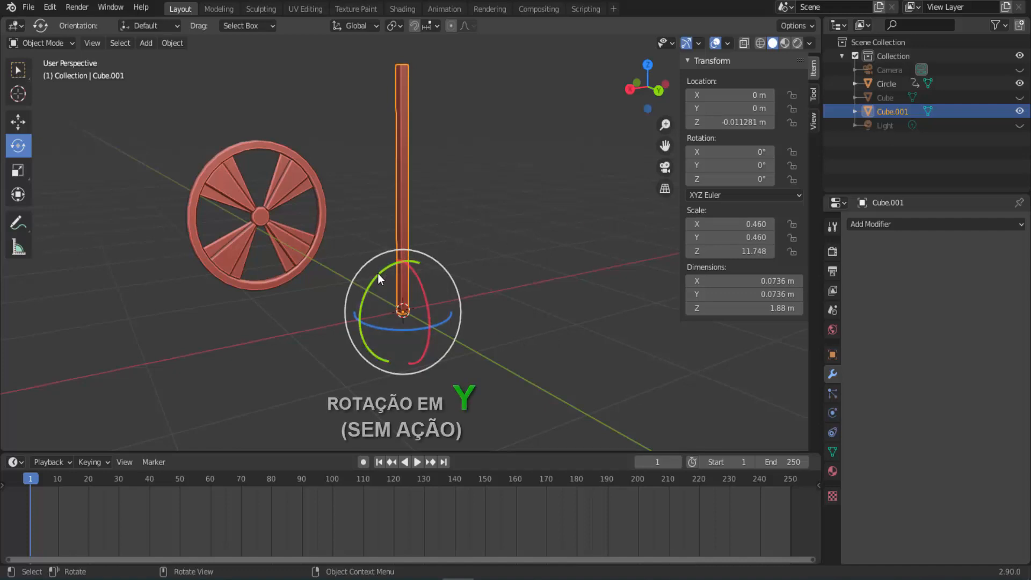
pyautogui.moveTo(379, 277); pyautogui.dragTo(412, 266)
pyautogui.hotkey('ctrl', 'z')
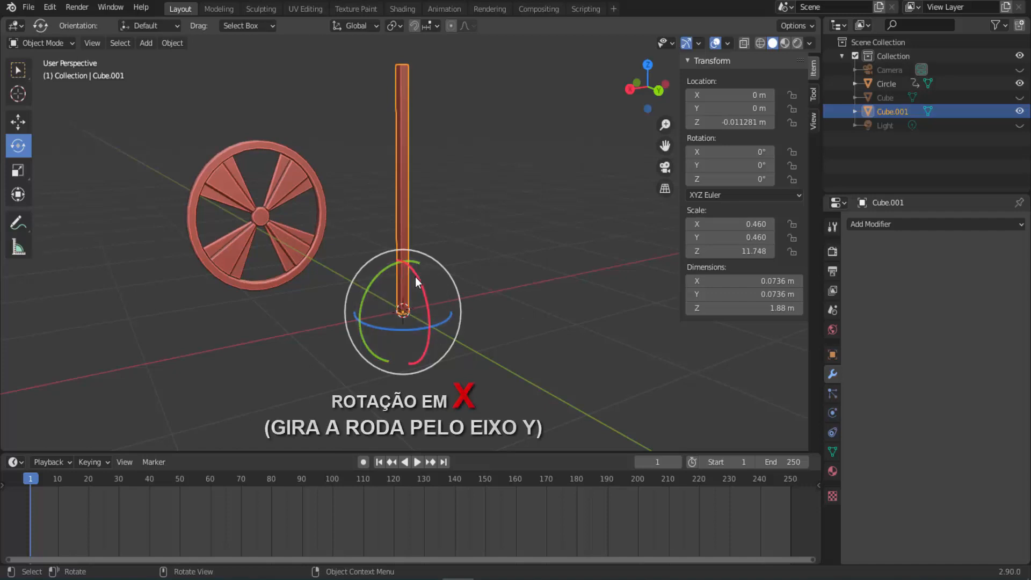
pyautogui.moveTo(411, 285)
pyautogui.mouseDown()
pyautogui.moveTo(428, 287)
pyautogui.moveTo(437, 306)
pyautogui.moveTo(438, 345)
pyautogui.moveTo(457, 330)
pyautogui.moveTo(437, 281)
pyautogui.moveTo(414, 295)
pyautogui.moveTo(460, 285)
pyautogui.moveTo(449, 321)
pyautogui.moveTo(426, 239)
pyautogui.moveTo(392, 243)
pyautogui.moveTo(454, 340)
pyautogui.moveTo(413, 272)
pyautogui.moveTo(444, 334)
pyautogui.moveTo(438, 292)
pyautogui.moveTo(419, 285)
pyautogui.mouseUp()
pyautogui.hotkey('ctrl', 'z')
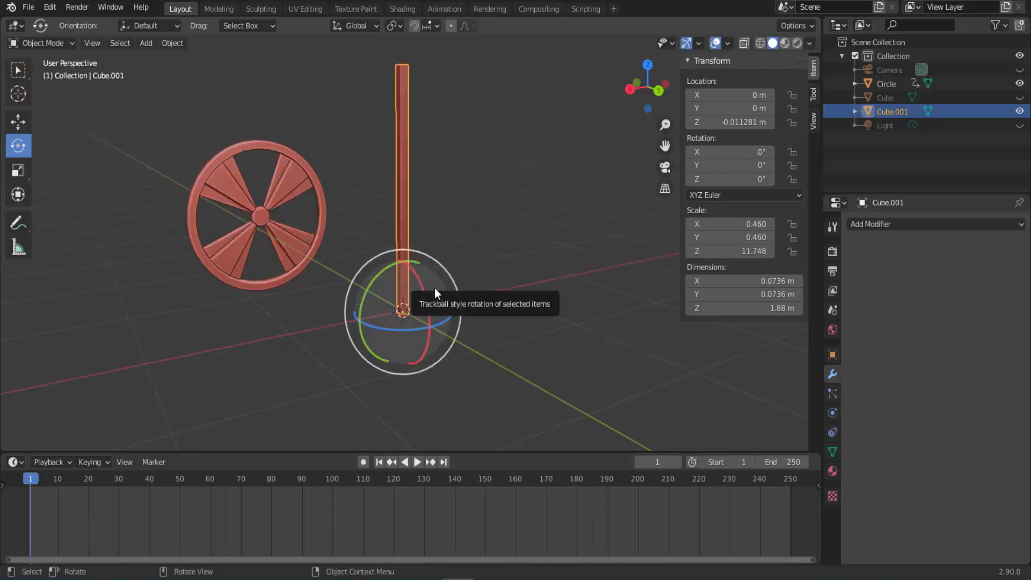
# Step: Select the wheel and open the settings of its Y rotation driver
pyautogui.click(288, 157)
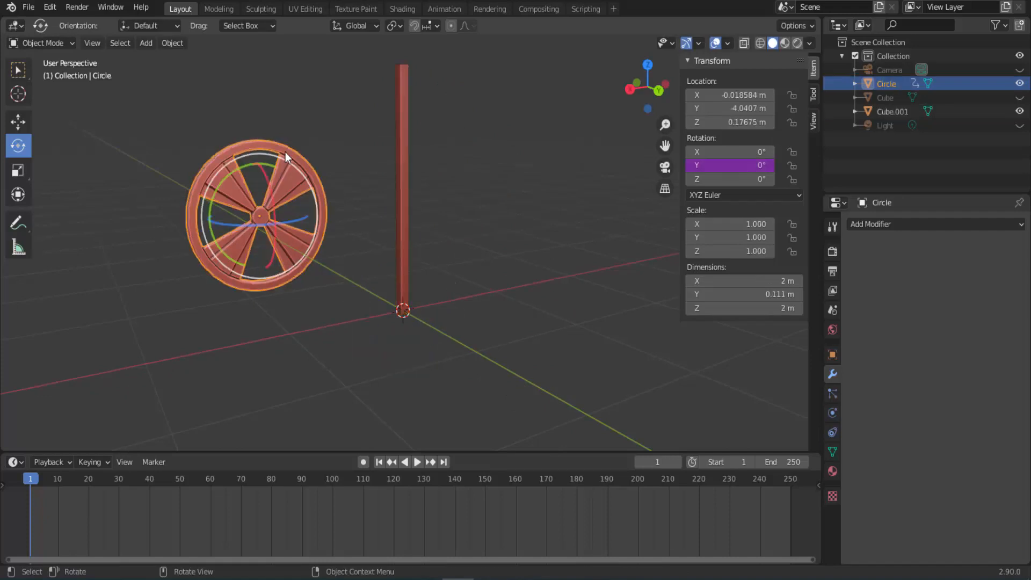
pyautogui.rightClick(721, 165)
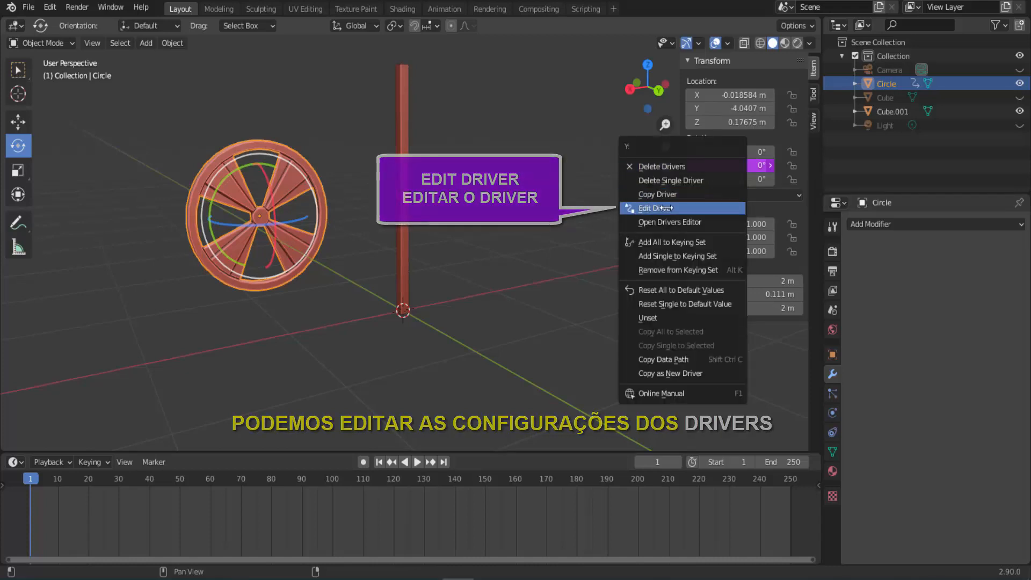
pyautogui.click(644, 208)
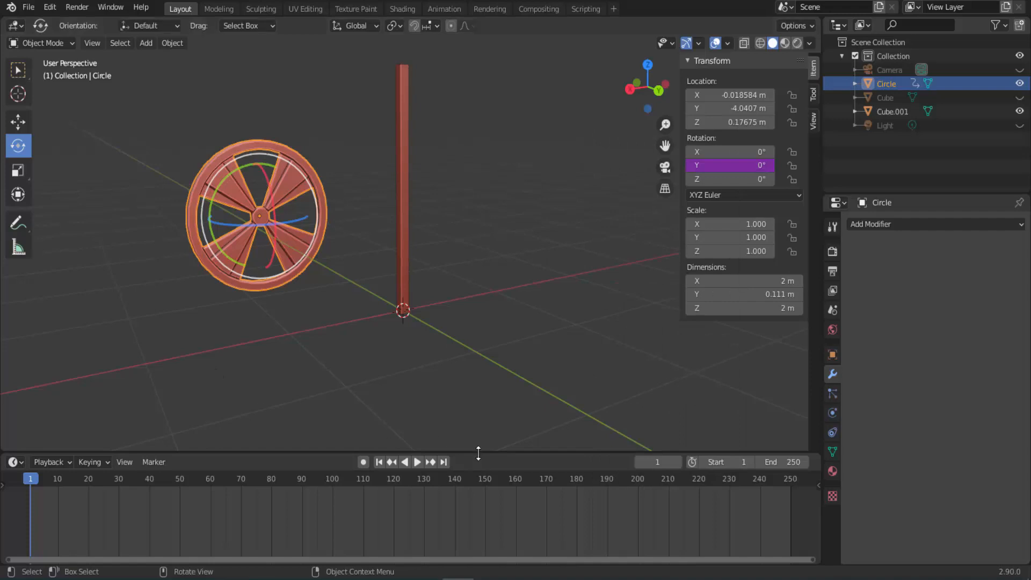
# Step: Enlarge the timeline area below the 3D viewport and change it to the Drivers editor
pyautogui.moveTo(478, 453); pyautogui.dragTo(491, 366)
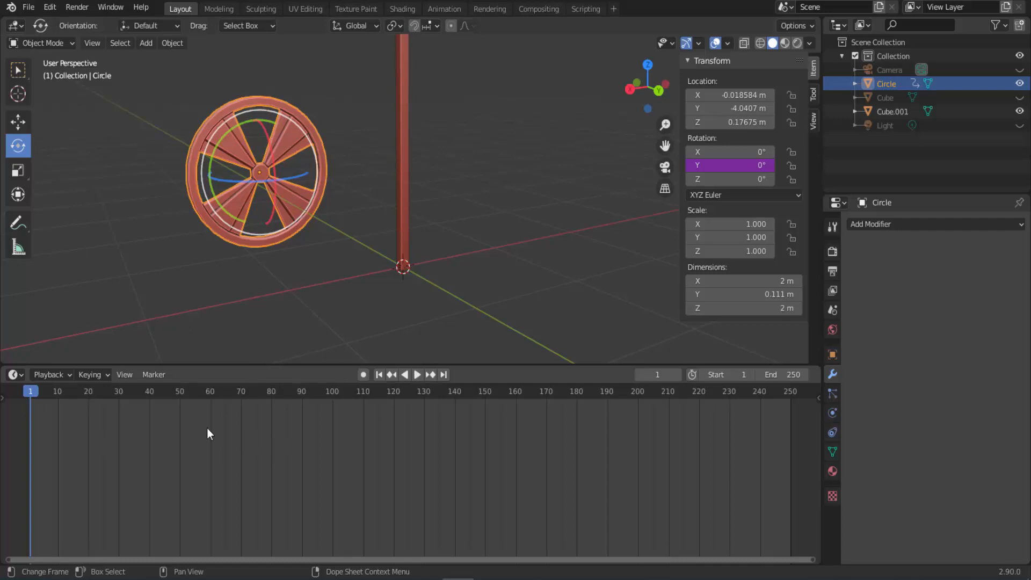
pyautogui.click(18, 376)
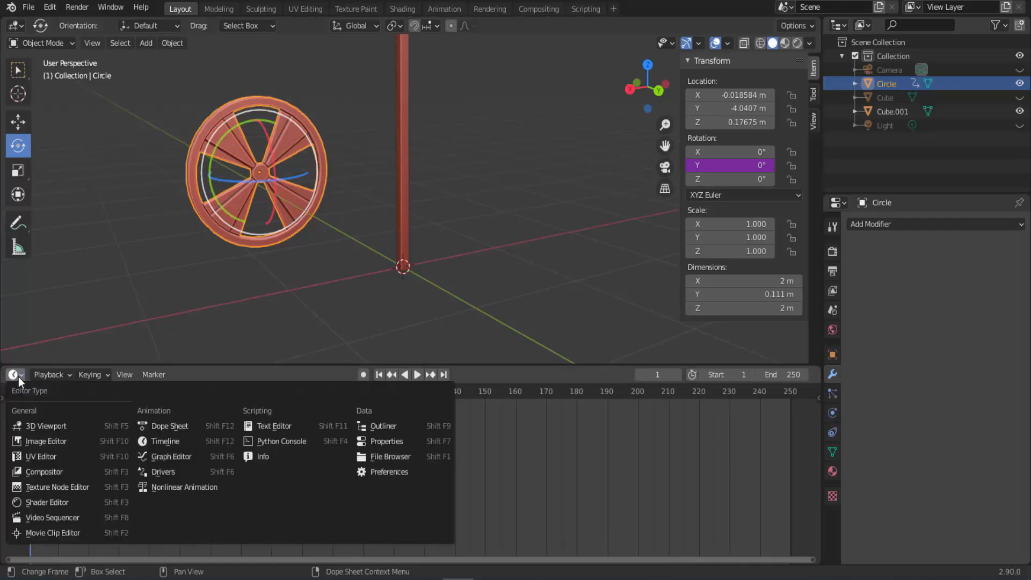
pyautogui.click(155, 472)
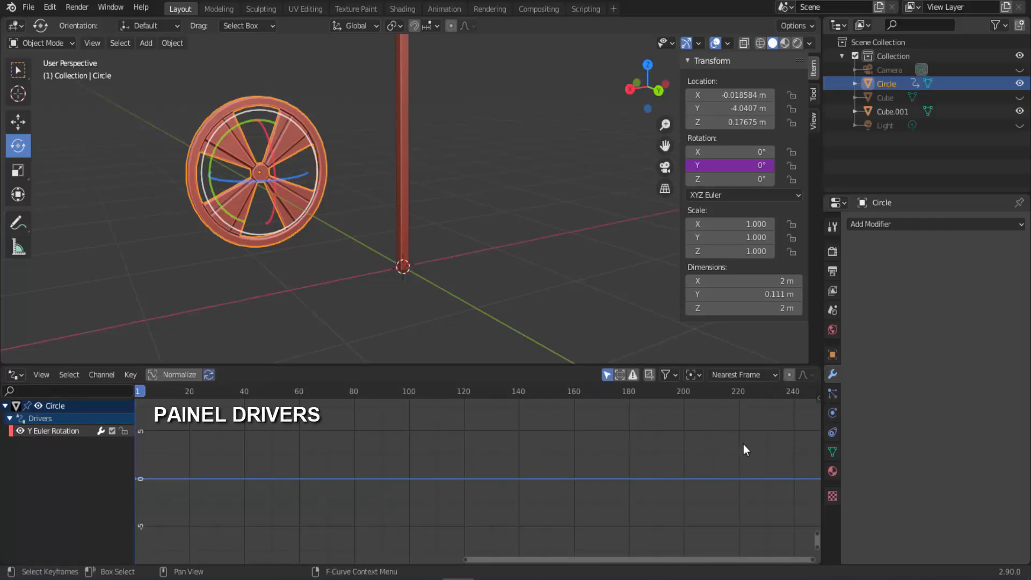
# Step: Show the sidebar of the Drivers editor and display the driver settings and input variable of the wheel's Y Euler Rotation channel
pyautogui.press('n')
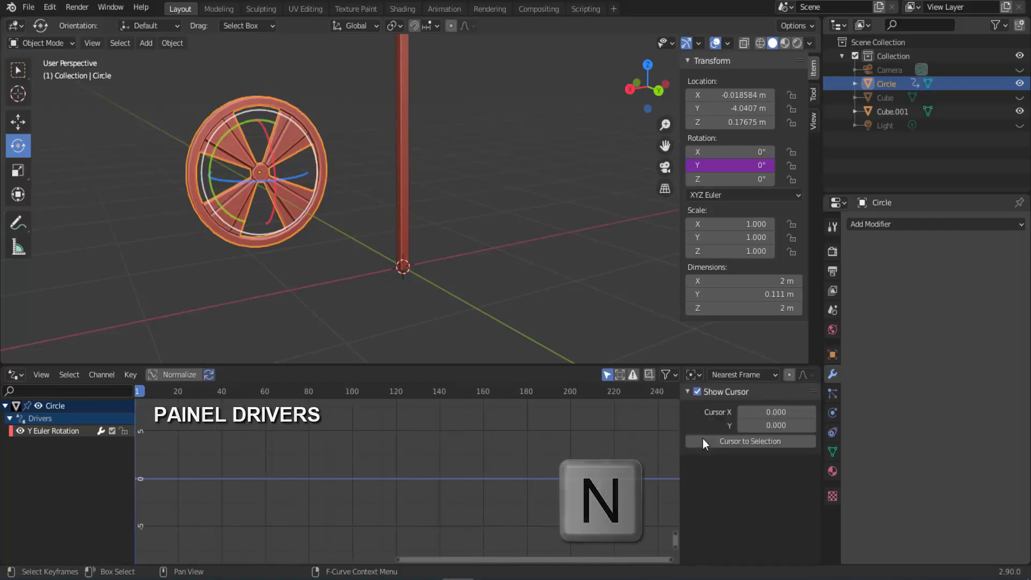
pyautogui.click(38, 430)
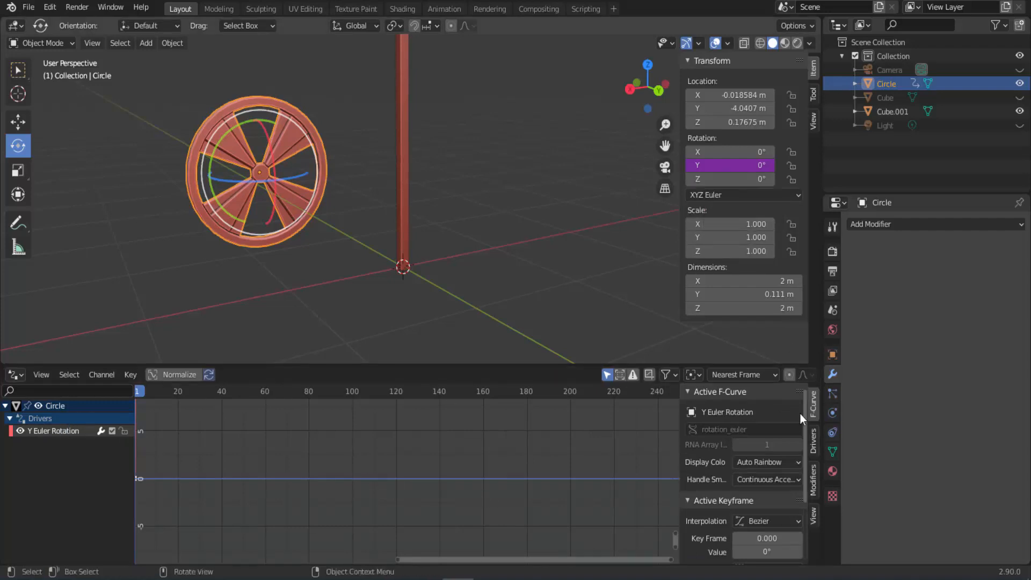
pyautogui.click(814, 446)
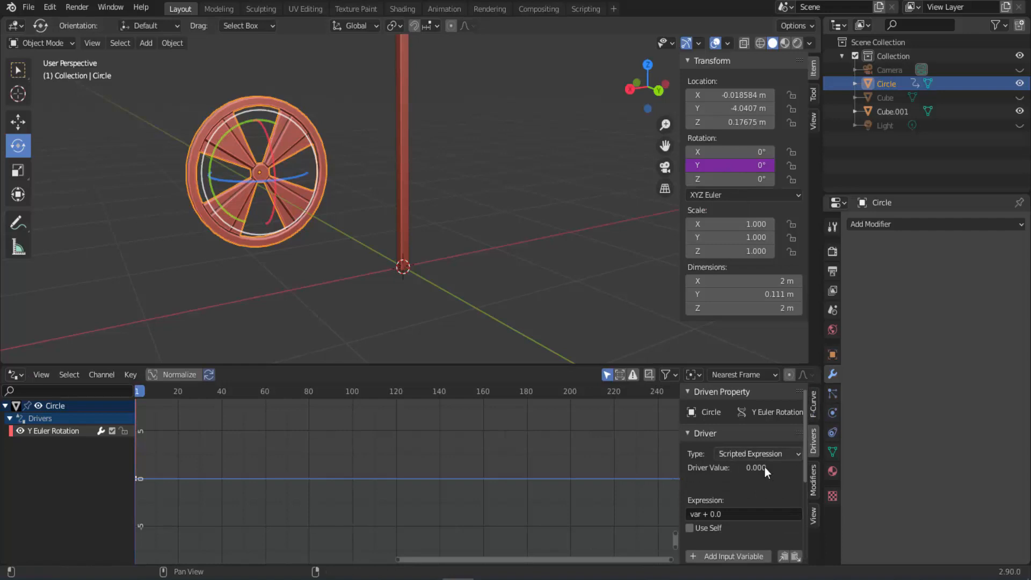
pyautogui.scroll(-3, 740, 476)
pyautogui.scroll(-5, 740, 476)
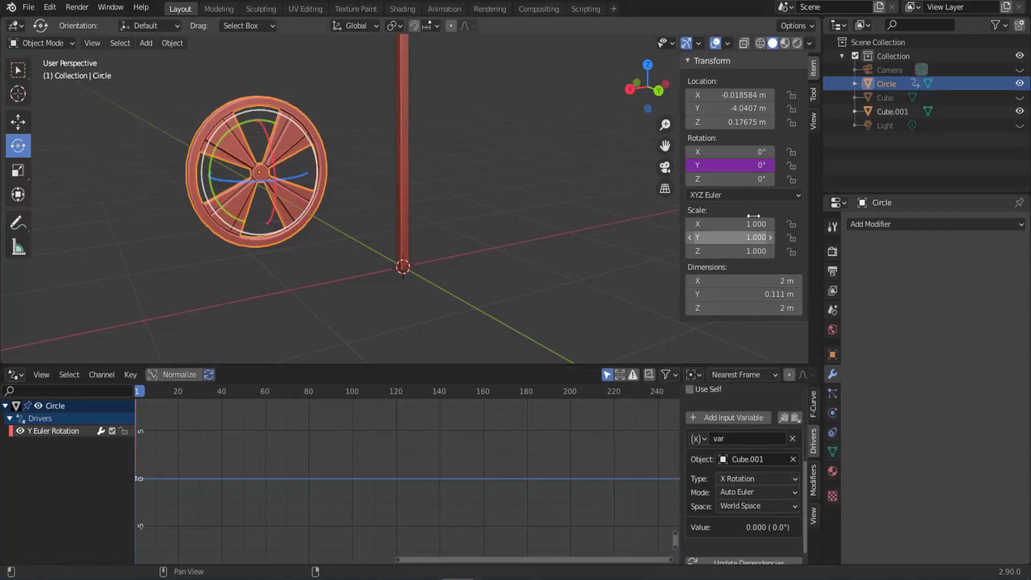
pyautogui.rightClick(723, 166)
pyautogui.click(714, 168)
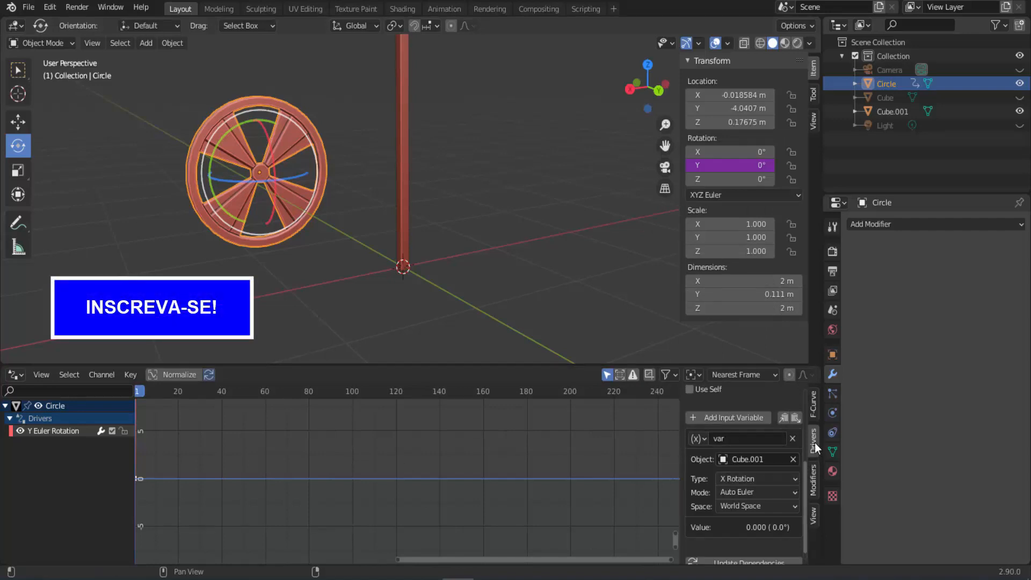
pyautogui.scroll(-1, 770, 461)
pyautogui.scroll(1, 770, 461)
pyautogui.scroll(-1, 534, 240)
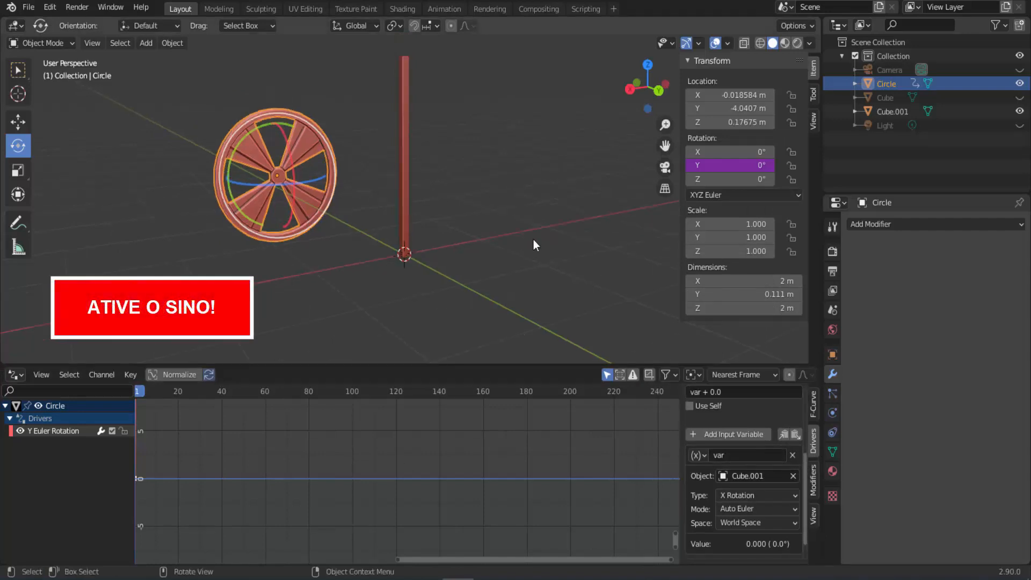